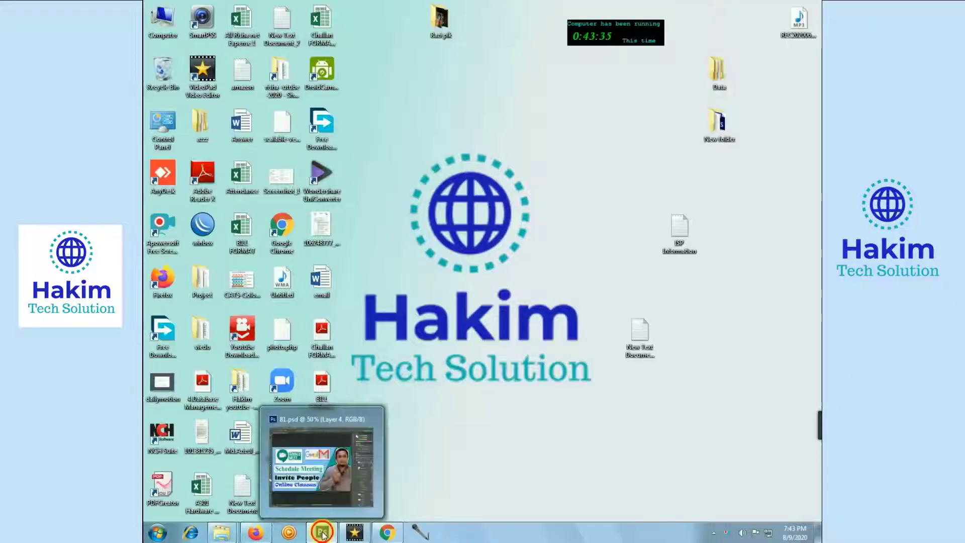
Step: Bring back the 81.psd Google Meet thumbnail design in Photoshop, select the Move tool, and switch to Explorer
left_click(323, 533)
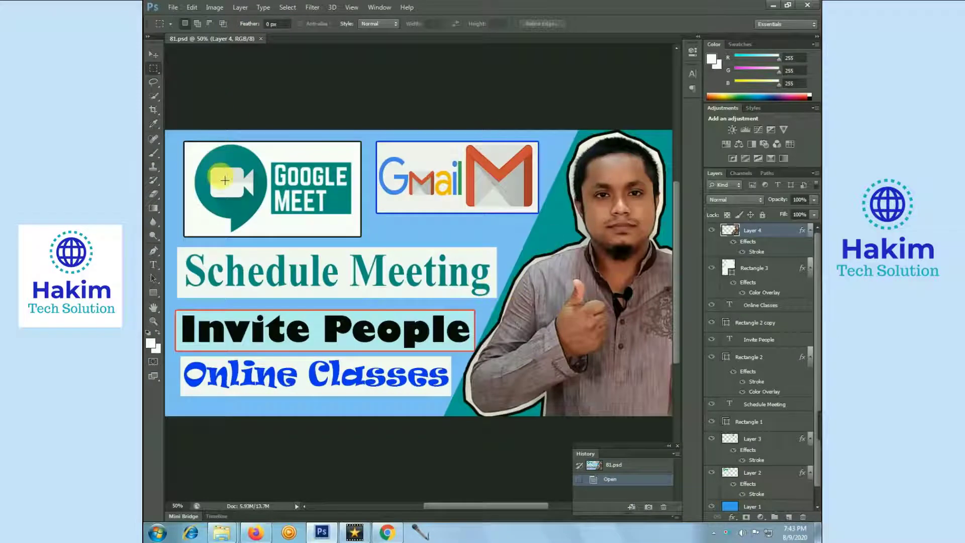
left_click(152, 55)
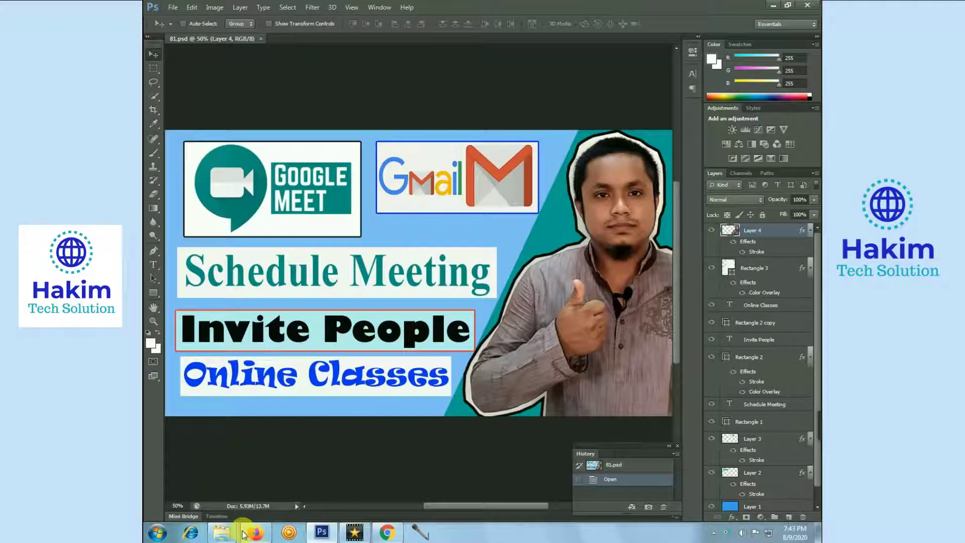
left_click(221, 533)
Step: Preview the finished 81.jpg thumbnail (1920 x 1080) from the 81-gmail invitiation folder, then minimize the viewer
left_click(322, 481)
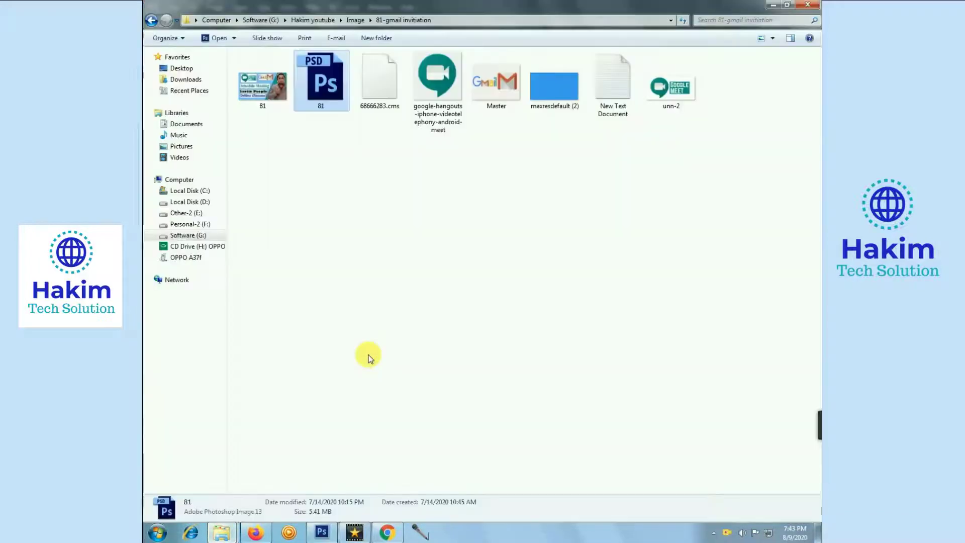
left_click(258, 88)
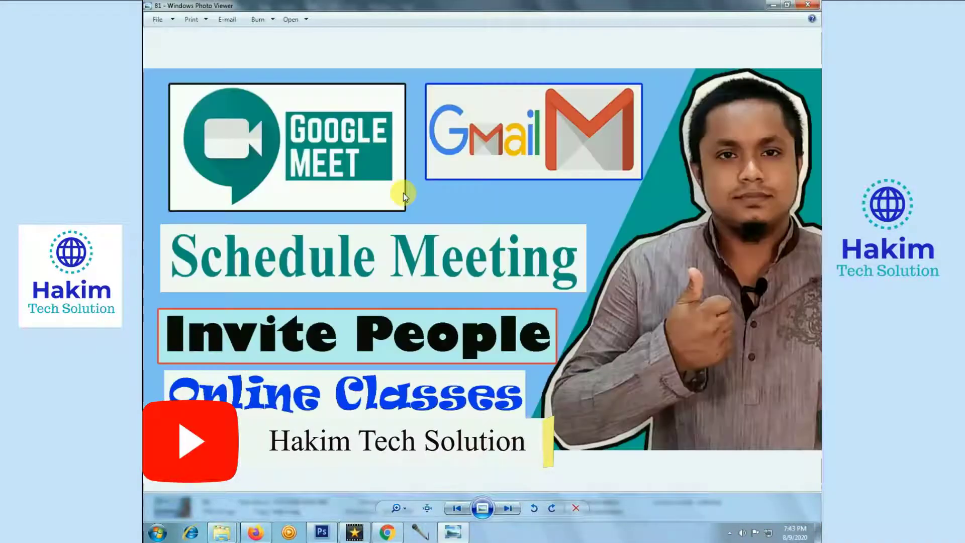
left_click(773, 5)
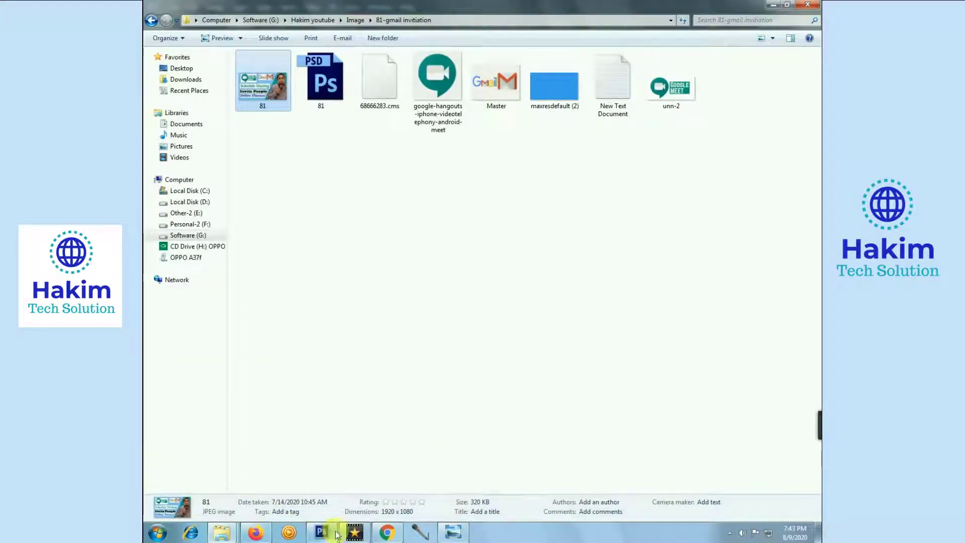
Step: Confirm in VideoPad that the sequence ends at 0:07:36 on the 81.jpg Google Meet thumbnail, then minimize
left_click(355, 532)
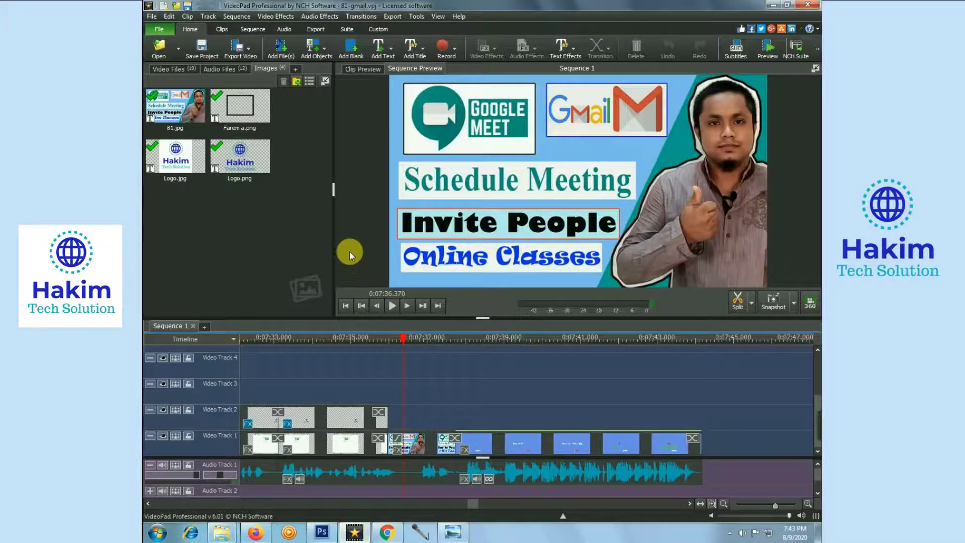
mouse_move(198, 111)
left_mouse_down()
mouse_move(217, 114)
mouse_move(367, 287)
left_mouse_up()
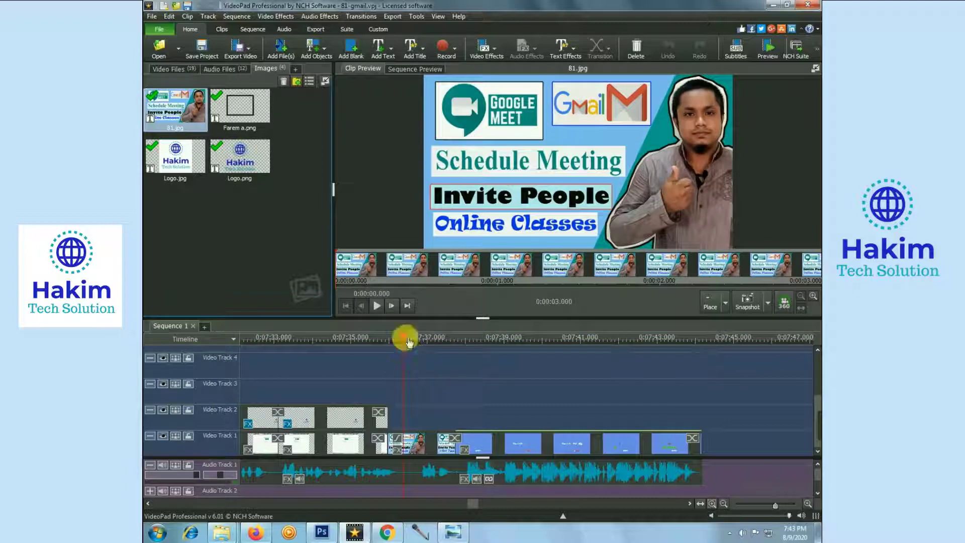
mouse_move(407, 344)
left_mouse_down()
mouse_move(373, 345)
mouse_move(428, 355)
mouse_move(432, 346)
mouse_move(502, 371)
left_mouse_up()
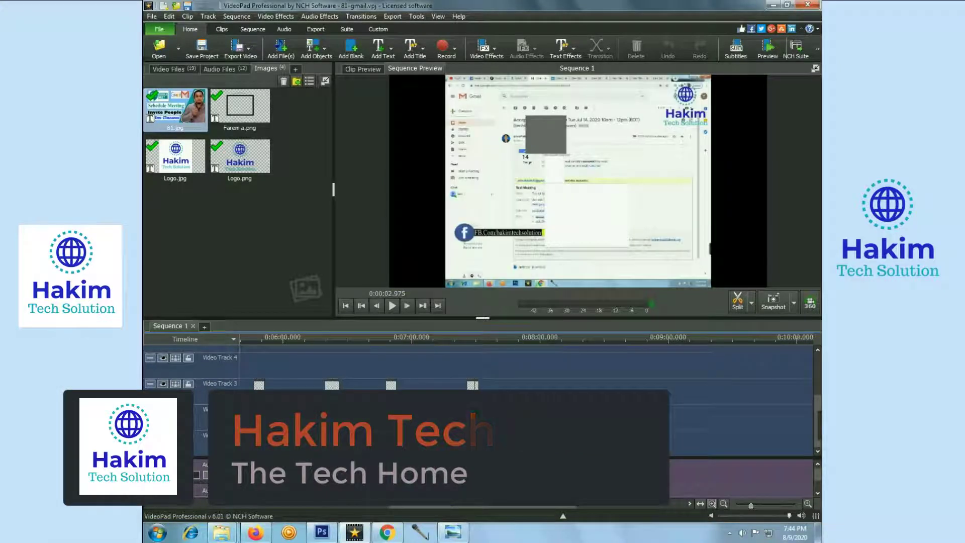
scroll(528, 361, "up", 2)
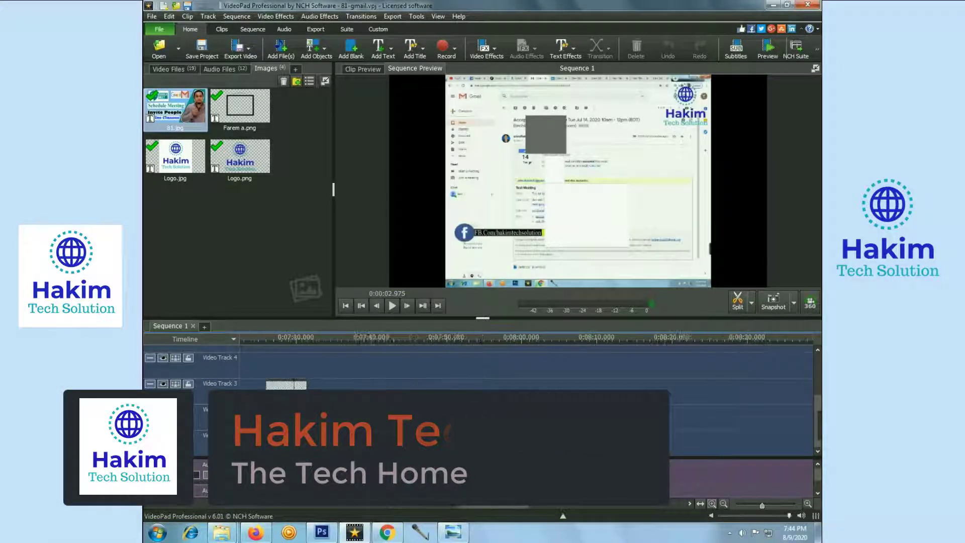
left_click(273, 338)
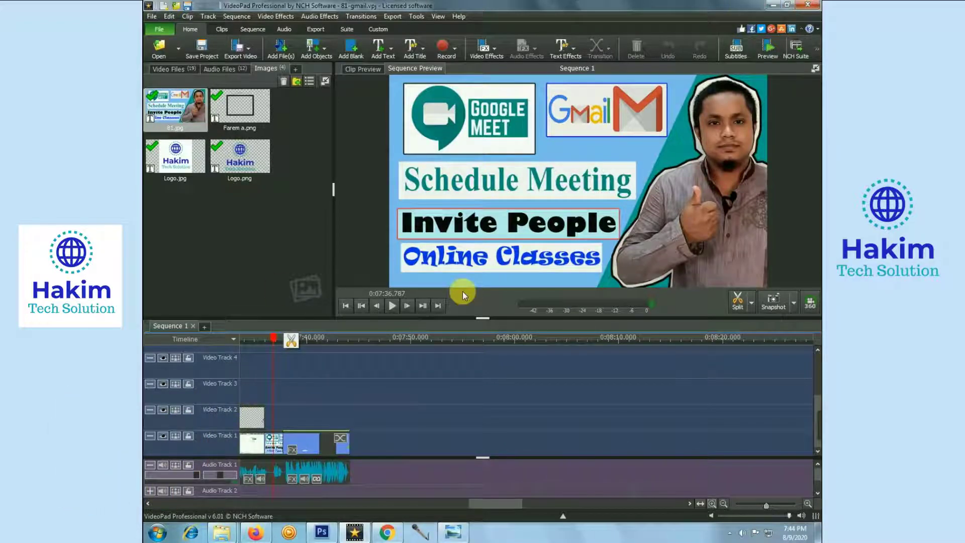
left_click(772, 6)
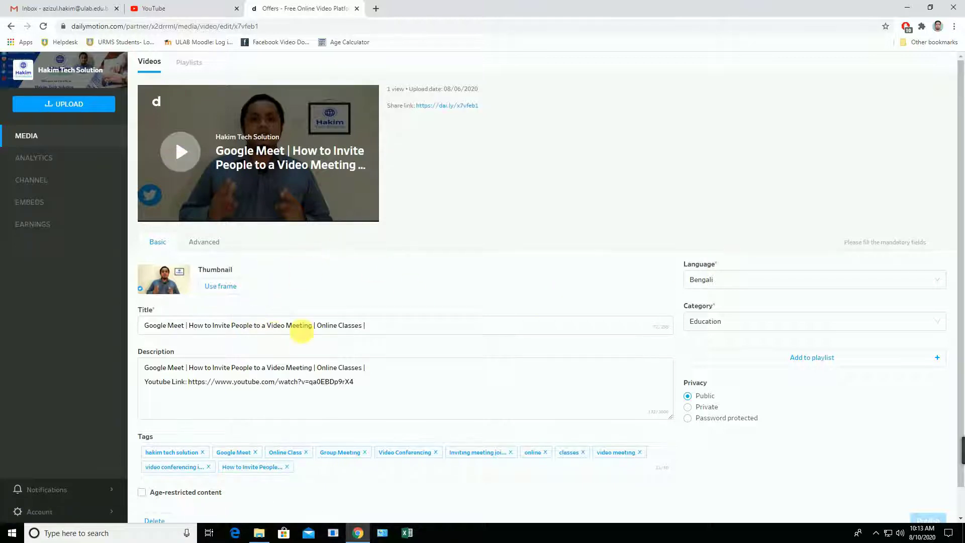
Step: Scroll the Google Meet video's edit page to review its thumbnail, title, description and tags
scroll(301, 330, "down", 1)
scroll(358, 324, "up", 1)
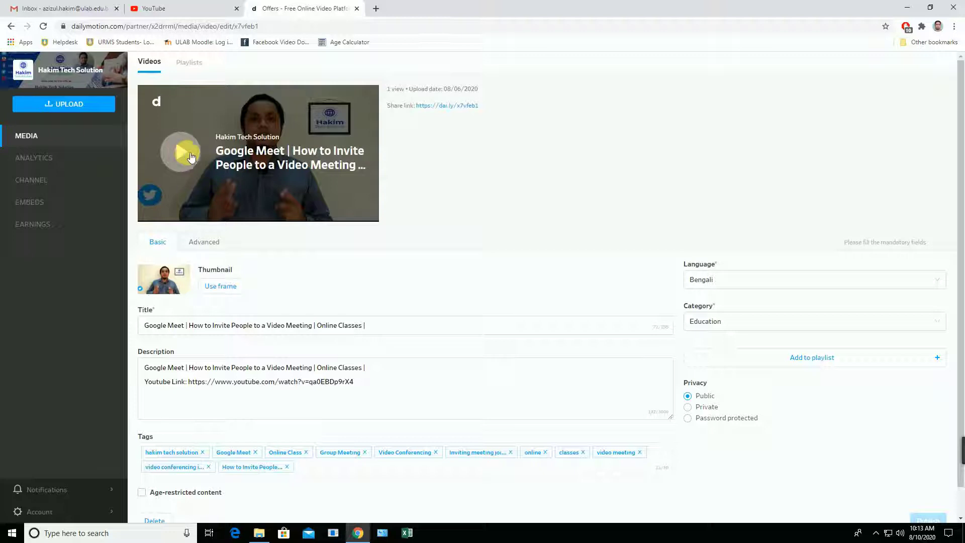
Step: Play the preview with sound on, then stop it at 07:36 on the Google Meet thumbnail frame
left_click(275, 184)
mouse_move(328, 202)
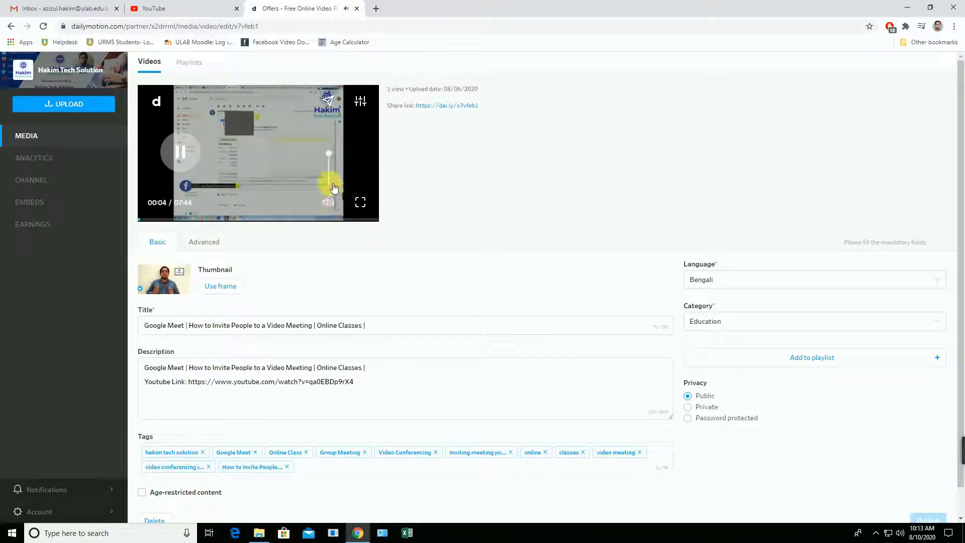
mouse_move(334, 187)
left_mouse_down()
mouse_move(329, 155)
mouse_move(341, 204)
left_mouse_up()
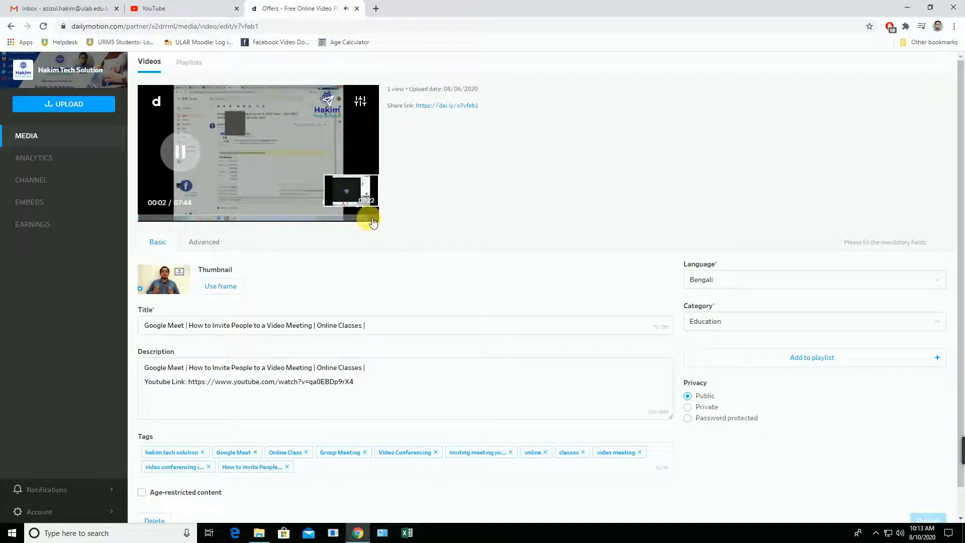
left_click(373, 219)
mouse_move(375, 219)
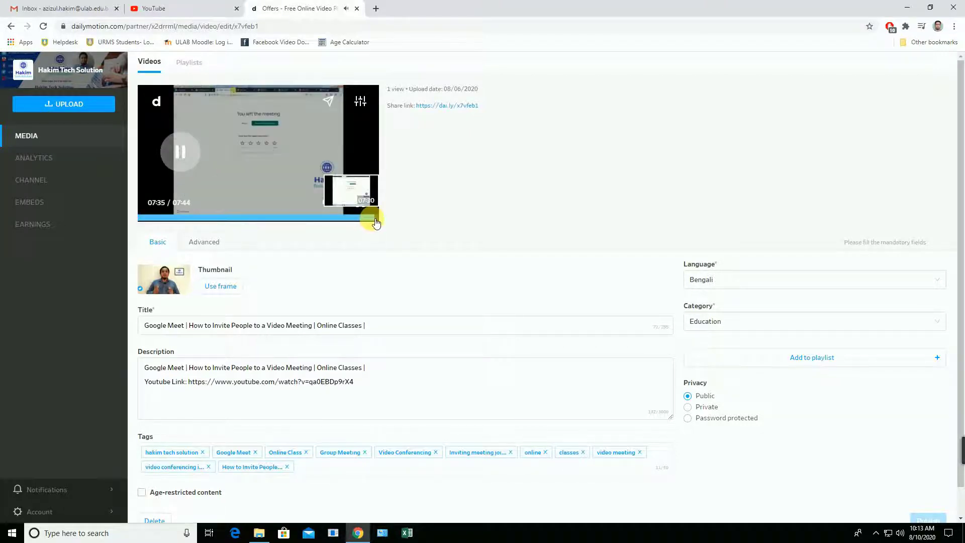
left_click(376, 219)
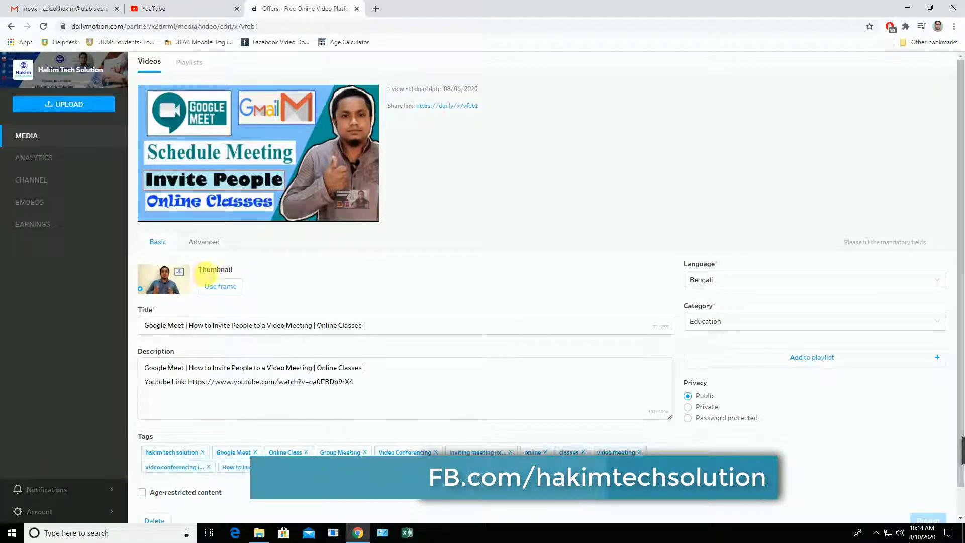
Step: Make the 07:36 Schedule Meeting frame the video's thumbnail with Use frame, and return to Media
left_click(222, 287)
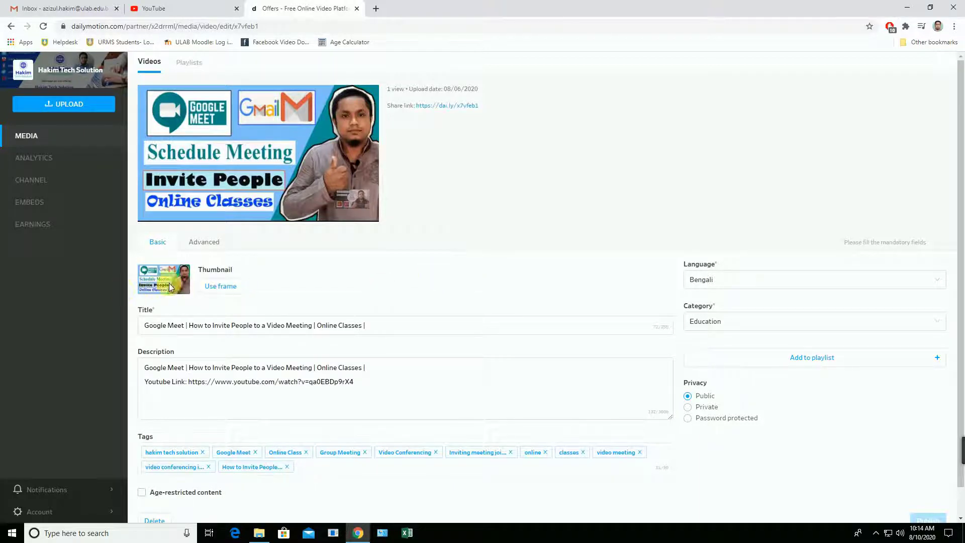
left_click(28, 134)
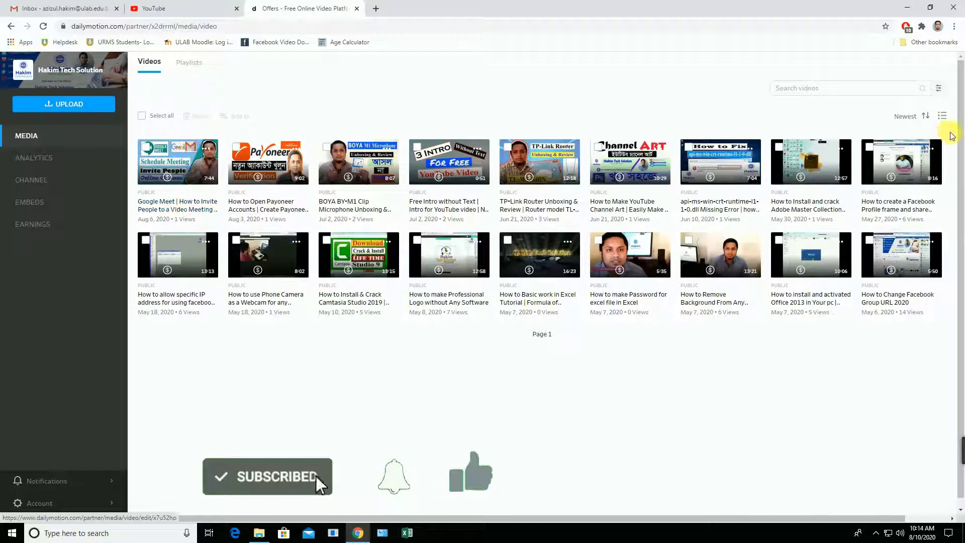
left_click(943, 116)
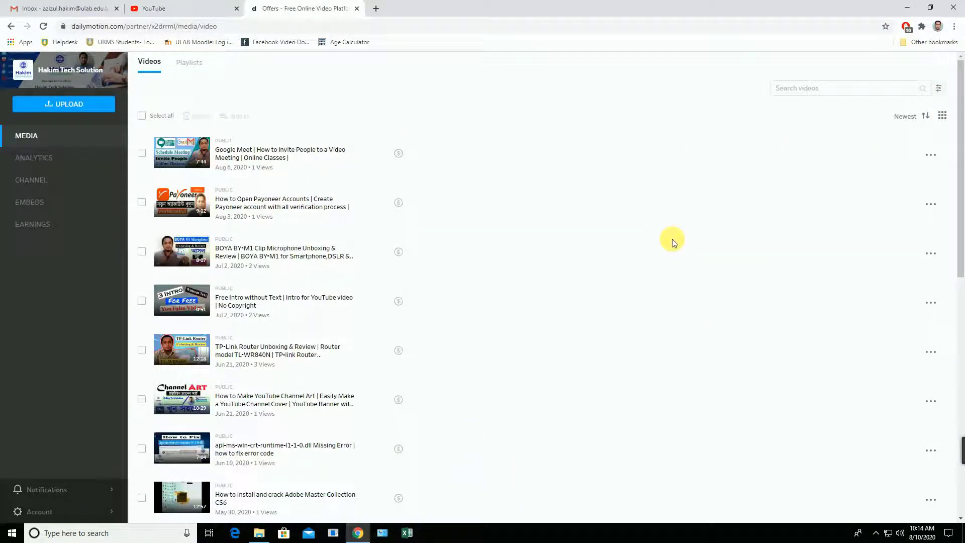
scroll(508, 260, "up", 4)
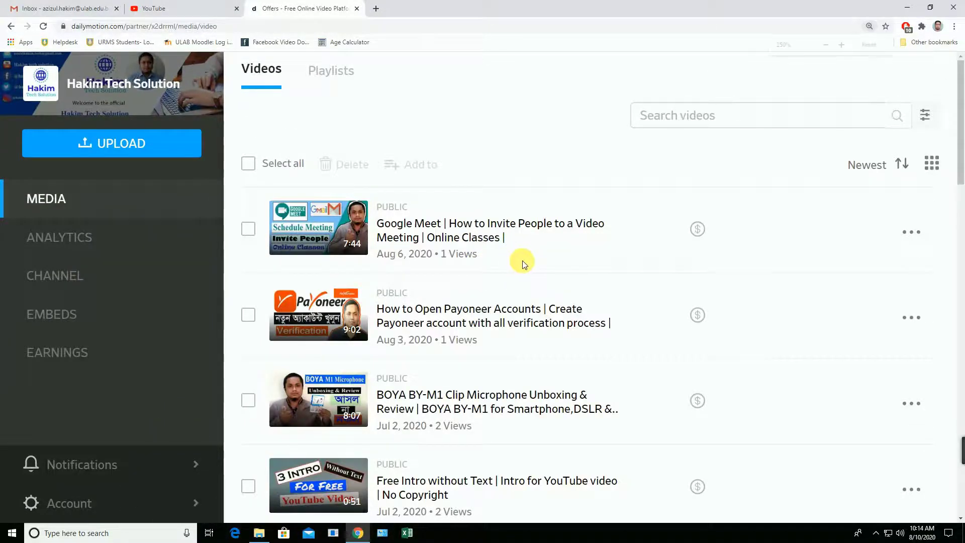
scroll(522, 260, "up", 1)
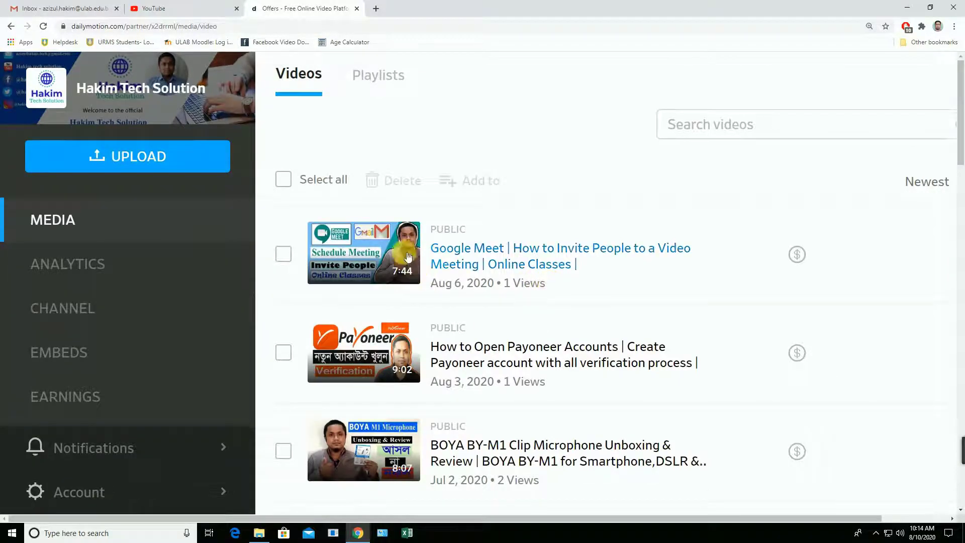
scroll(411, 332, "down", 1)
scroll(411, 332, "down", 2)
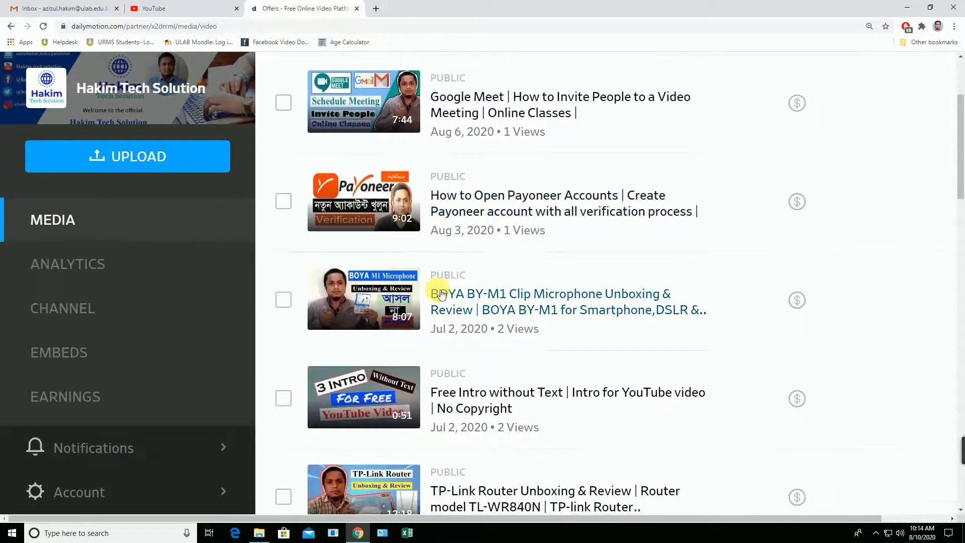
scroll(438, 298, "down", 4)
scroll(438, 286, "down", 4)
scroll(442, 285, "down", 4)
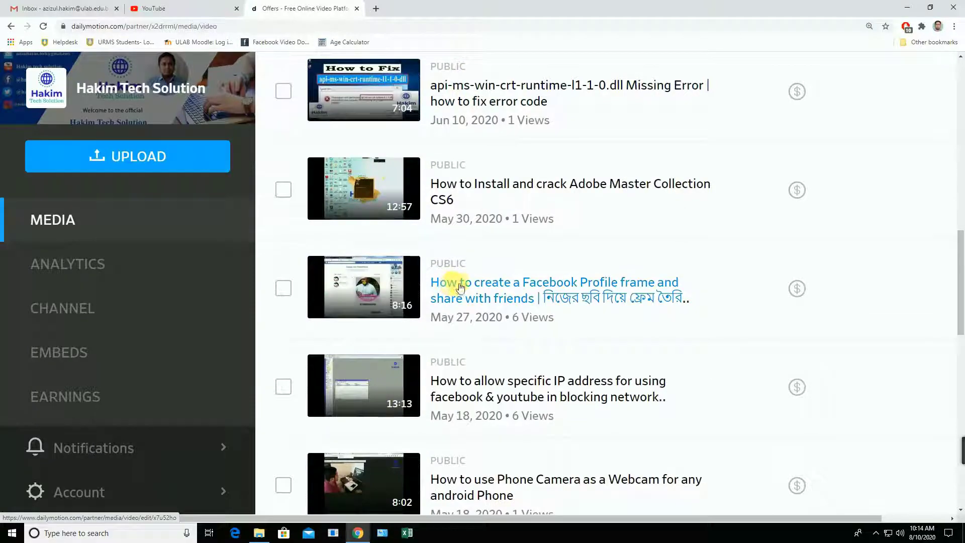
scroll(460, 287, "up", 4)
scroll(458, 286, "up", 2)
scroll(458, 287, "up", 4)
scroll(457, 284, "up", 5)
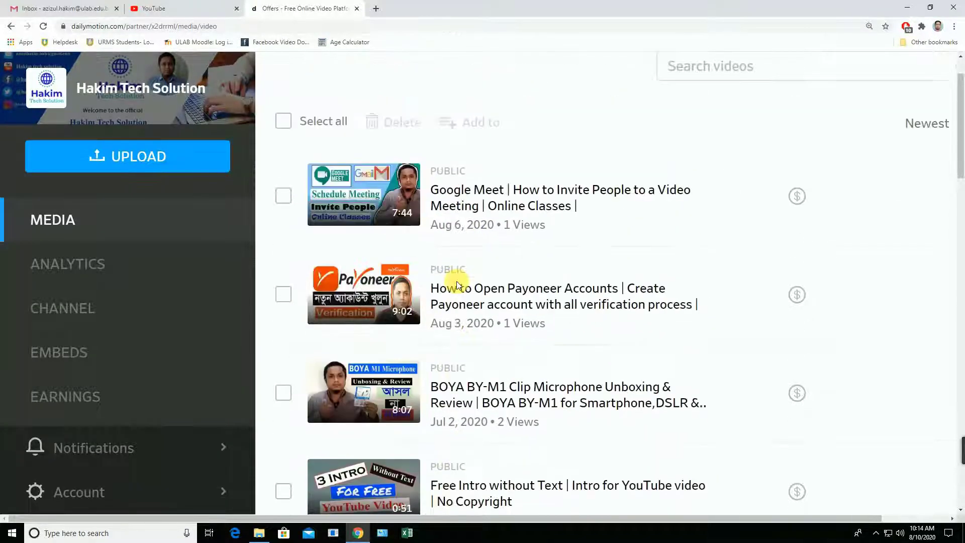
scroll(459, 285, "up", 1)
key("ctrl+minus")
key("ctrl+minus")
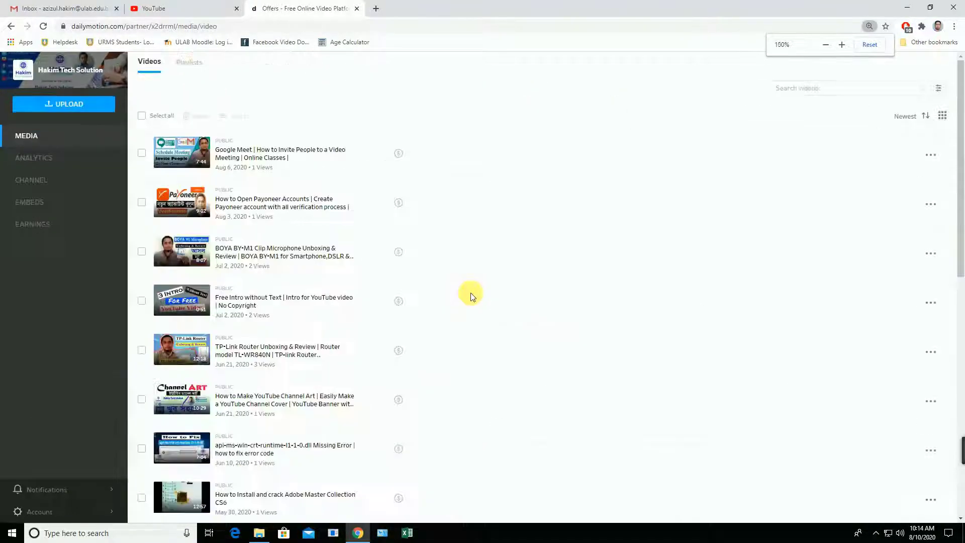
key("ctrl+plus")
key("ctrl+plus")
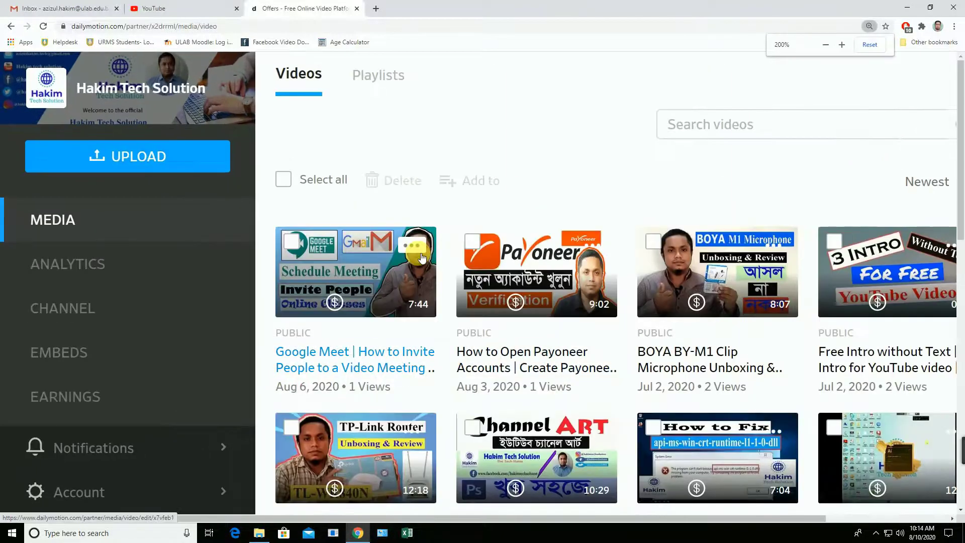
key("ctrl+minus")
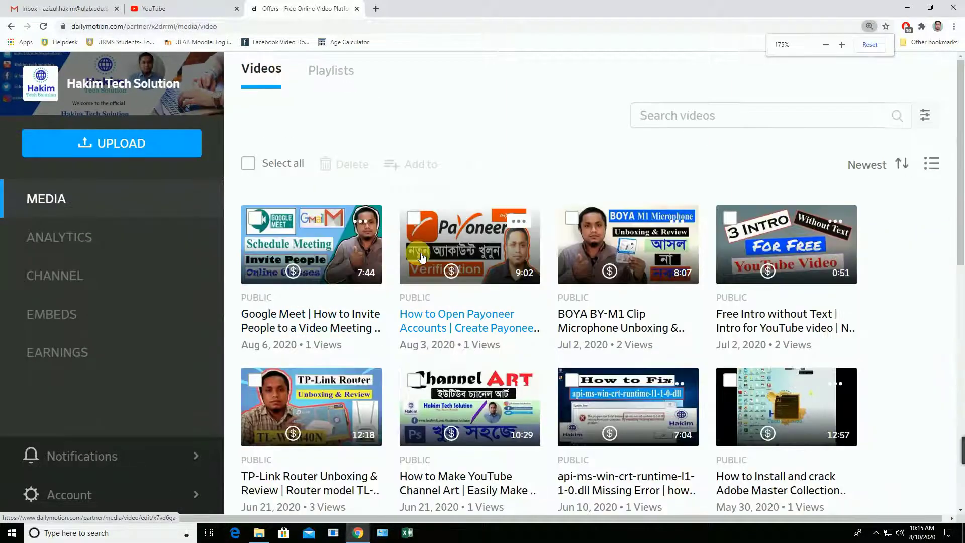
Step: Reopen the Google Meet video's edit page showing the new cover and zoom the page out with Ctrl+-
left_click(322, 245)
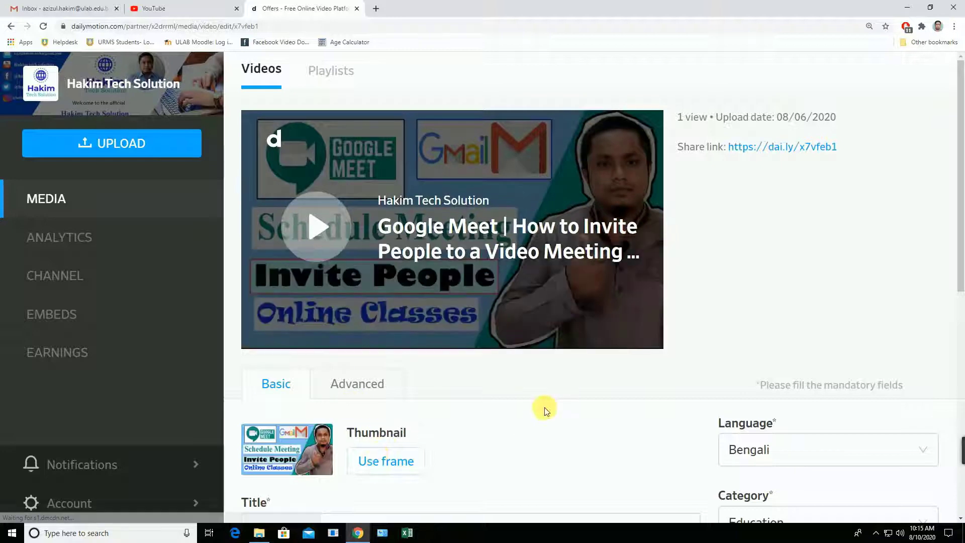
scroll(545, 407, "down", 1)
scroll(545, 412, "up", 1)
key("ctrl+minus")
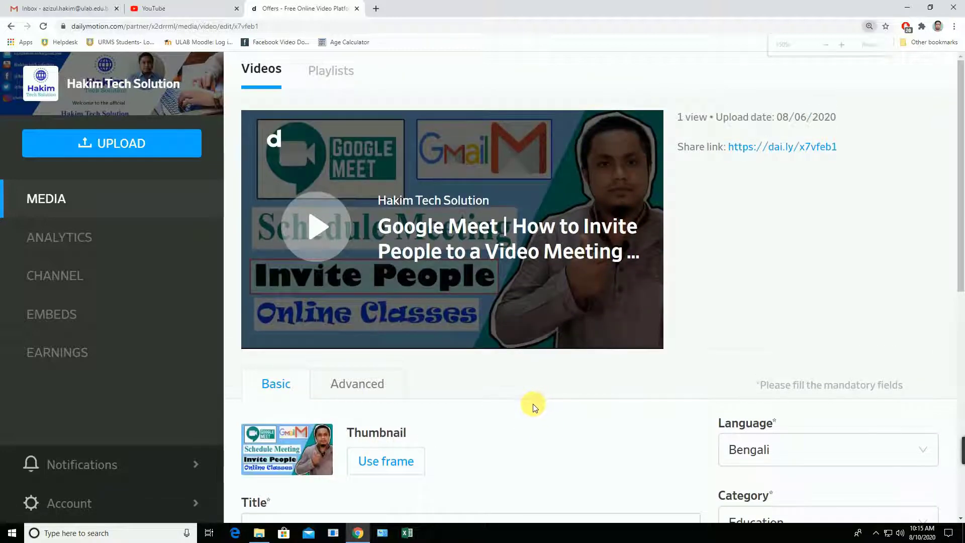